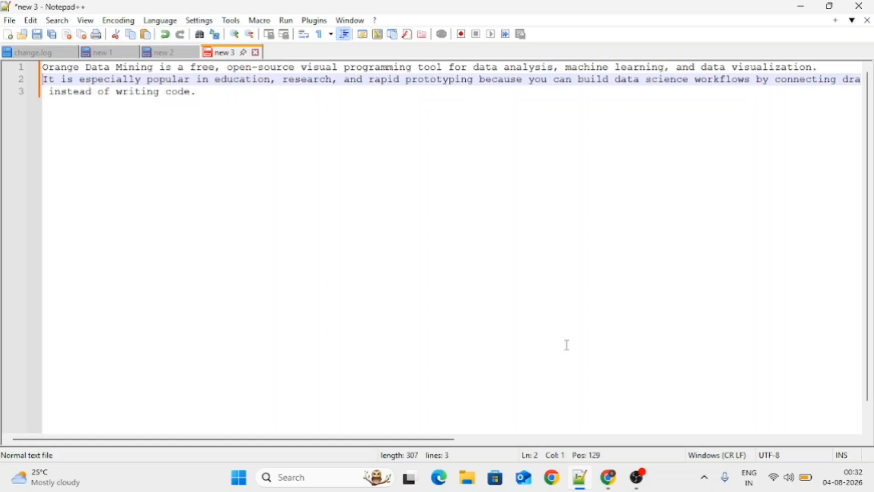
Switch to Chrome, search Google for "orange data mining" and open the official Orange Data Mining website
{"action": "left_click", "coordinate": [609, 477]}
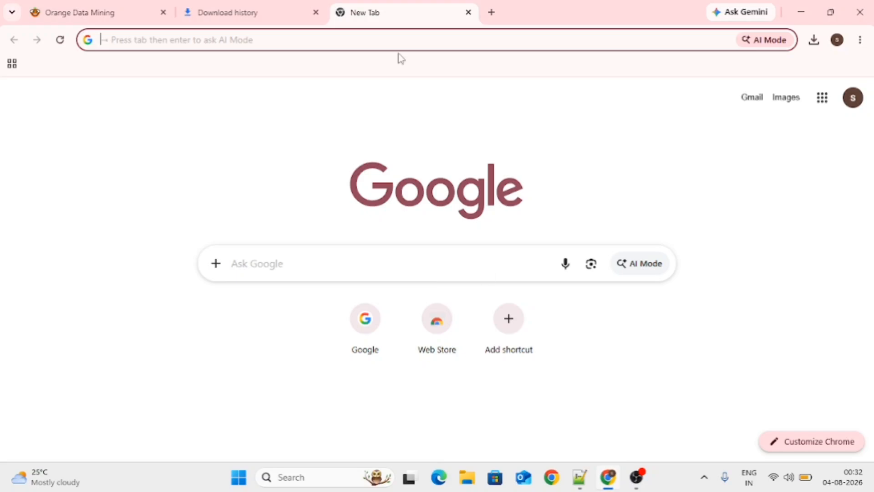
{"action": "type", "text": "ora"}
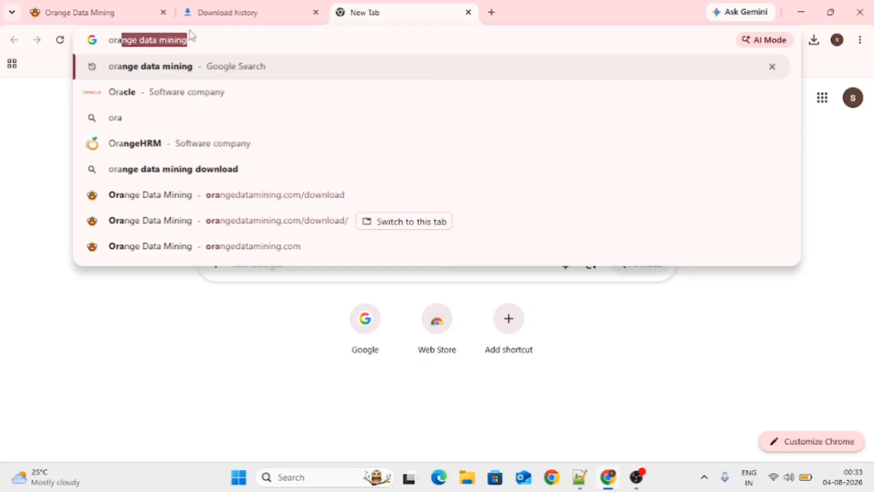
{"action": "key", "text": "Return"}
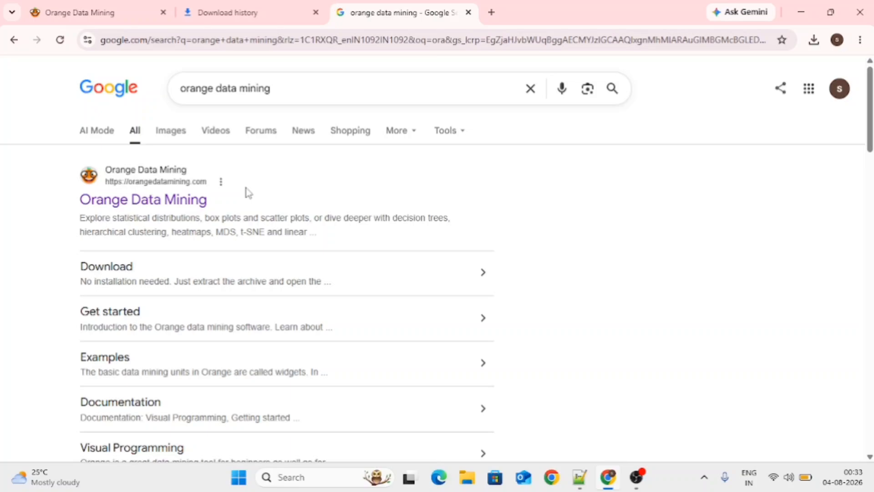
{"action": "left_click", "coordinate": [170, 209]}
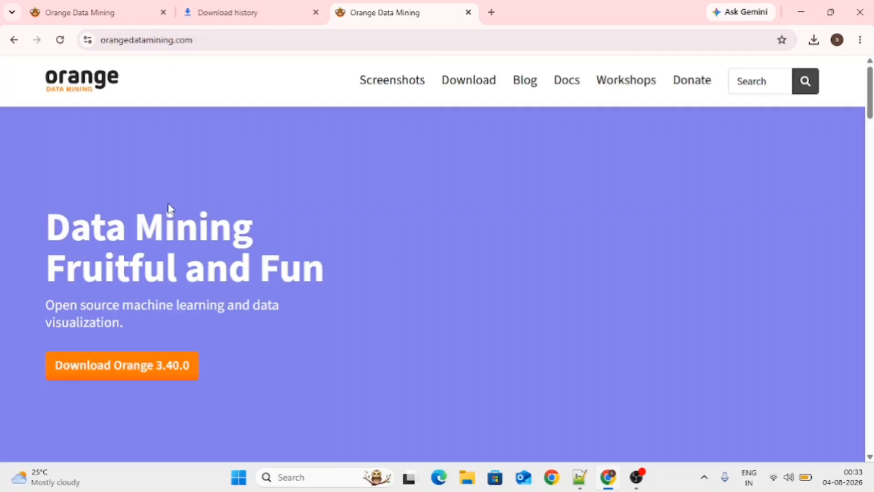
Open the Orange 3.40.0 download page and download the Windows standalone installer Orange3-3.40.0-x86_64.exe
{"action": "scroll", "coordinate": [271, 260], "scroll_direction": "down", "scroll_amount": 1}
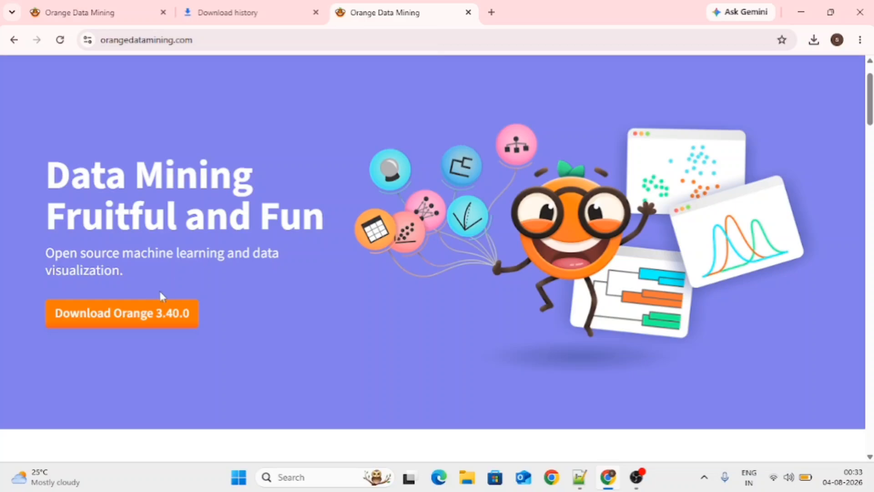
{"action": "left_click", "coordinate": [141, 321]}
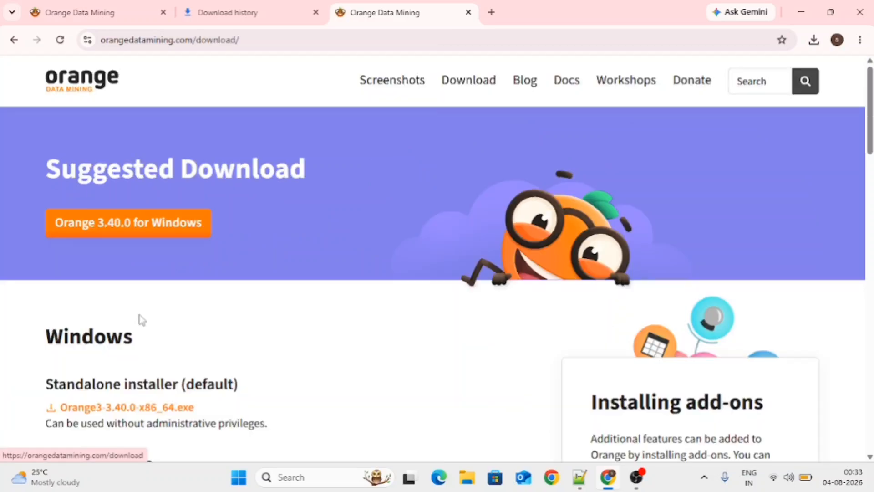
{"action": "scroll", "coordinate": [141, 319], "scroll_direction": "down", "scroll_amount": 3}
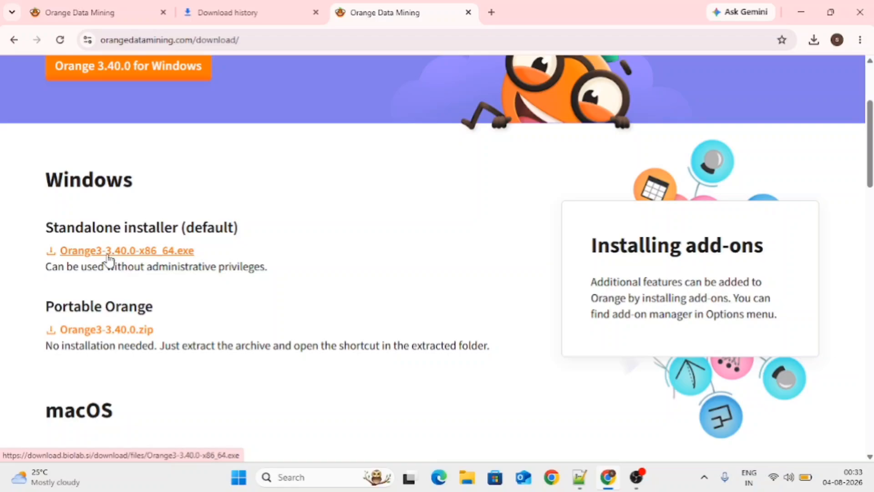
{"action": "scroll", "coordinate": [260, 287], "scroll_direction": "down", "scroll_amount": 3}
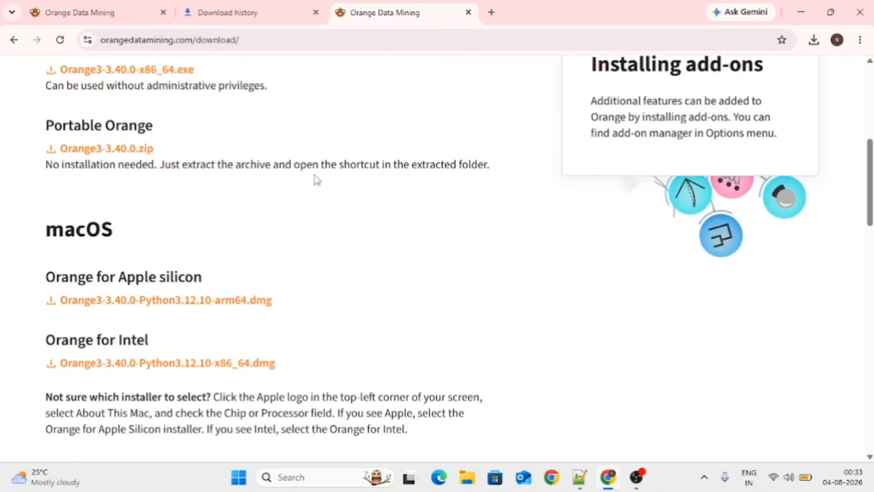
{"action": "scroll", "coordinate": [318, 180], "scroll_direction": "down", "scroll_amount": 6}
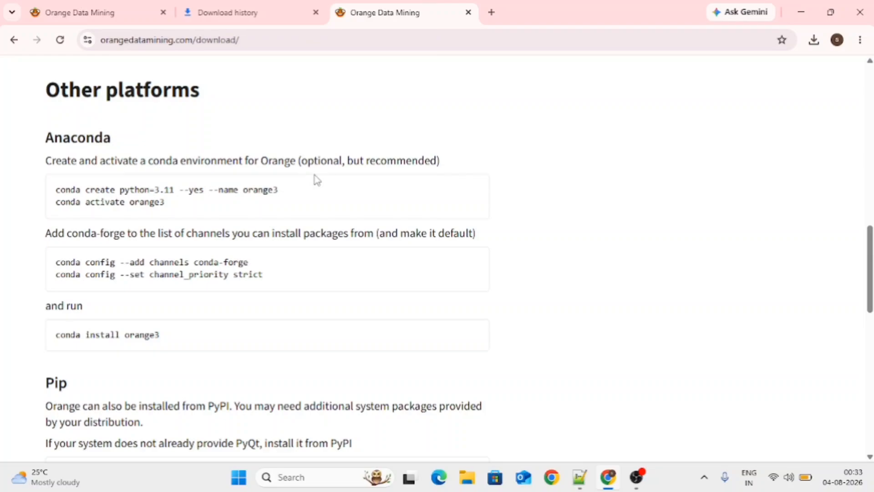
{"action": "scroll", "coordinate": [317, 180], "scroll_direction": "down", "scroll_amount": 3}
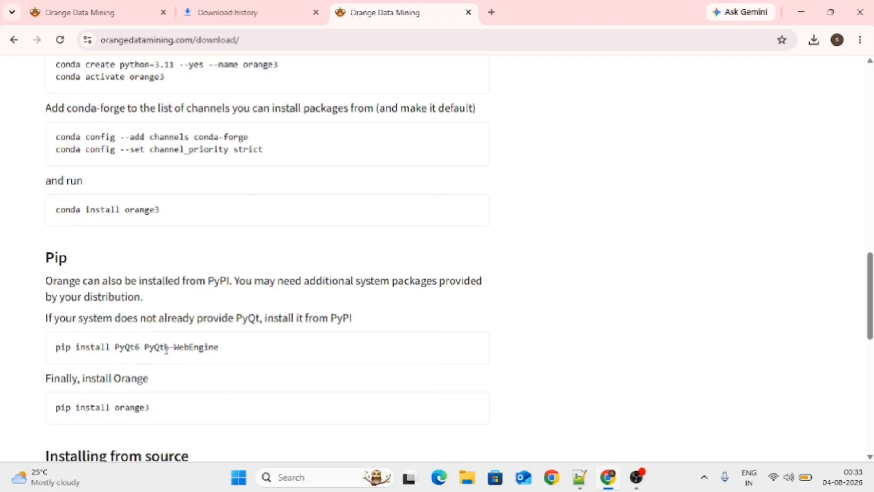
{"action": "scroll", "coordinate": [168, 355], "scroll_direction": "up", "scroll_amount": 20}
{"action": "scroll", "coordinate": [167, 354], "scroll_direction": "down", "scroll_amount": 3}
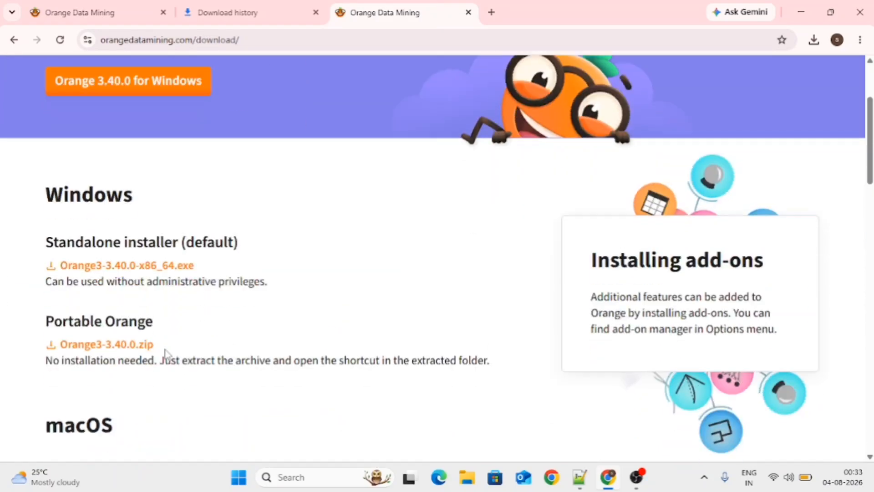
{"action": "left_click", "coordinate": [117, 266]}
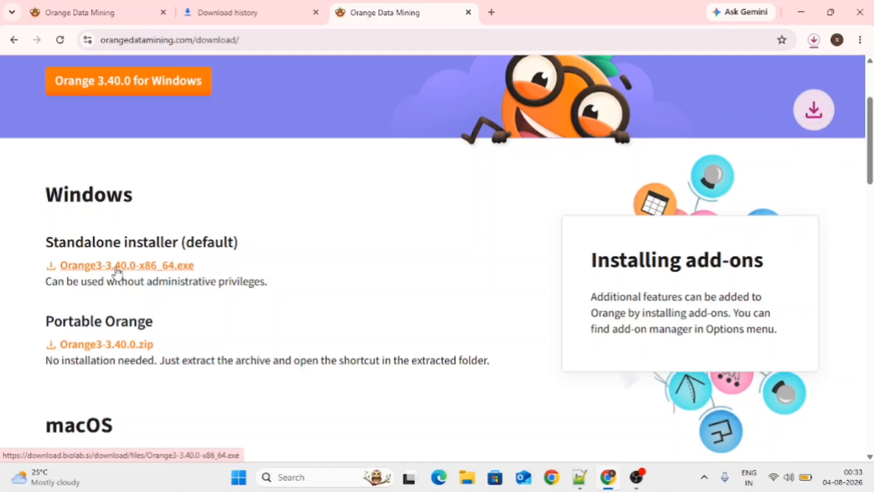
Pause the running download of Orange3-3.40.0-x86_64 (1).exe in the recent download history
{"action": "left_click", "coordinate": [814, 41]}
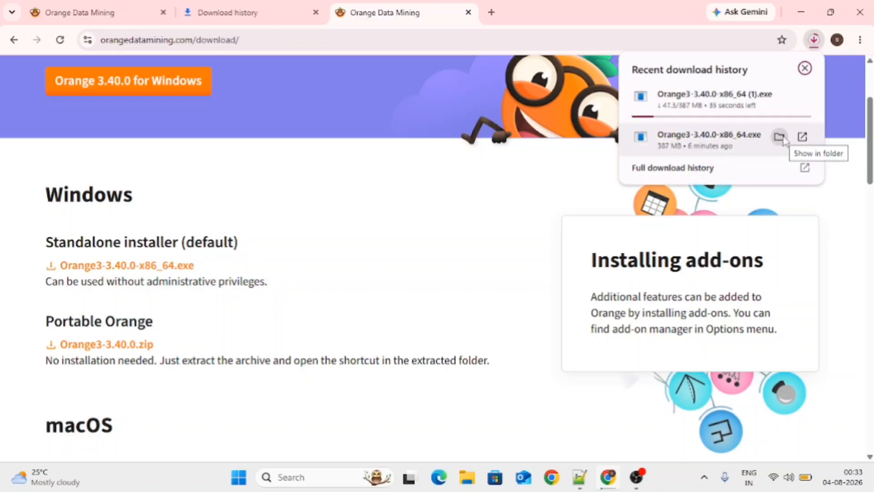
{"action": "mouse_move", "coordinate": [780, 97]}
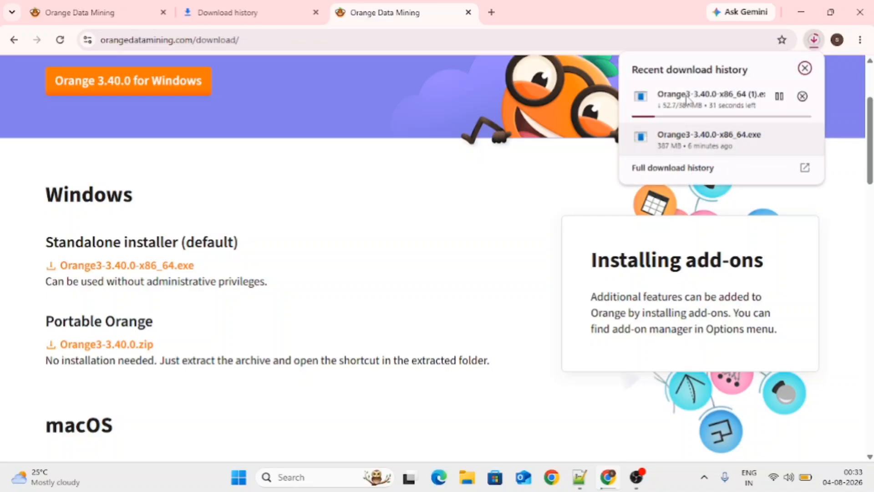
{"action": "left_click", "coordinate": [780, 96]}
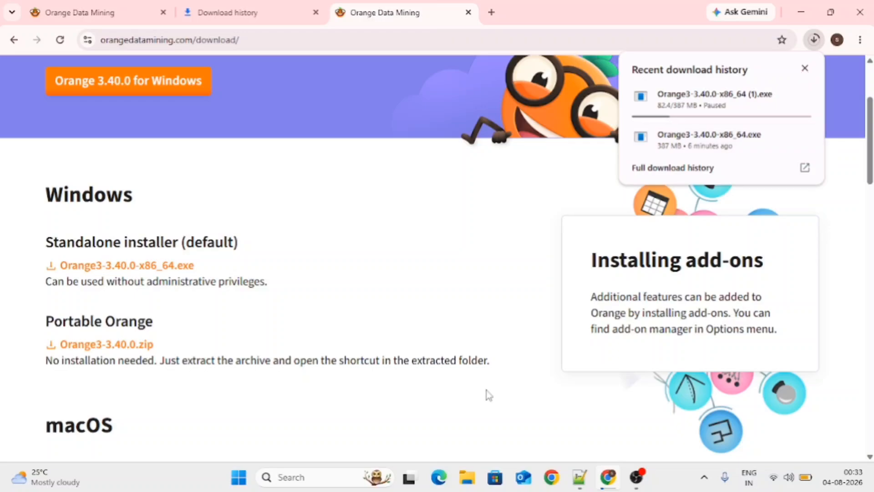
Switch to File Explorer, launch the Orange3-3.40.0-x86_64 installer from Downloads, and minimize the windows covering the setup wizard
{"action": "left_click", "coordinate": [469, 480]}
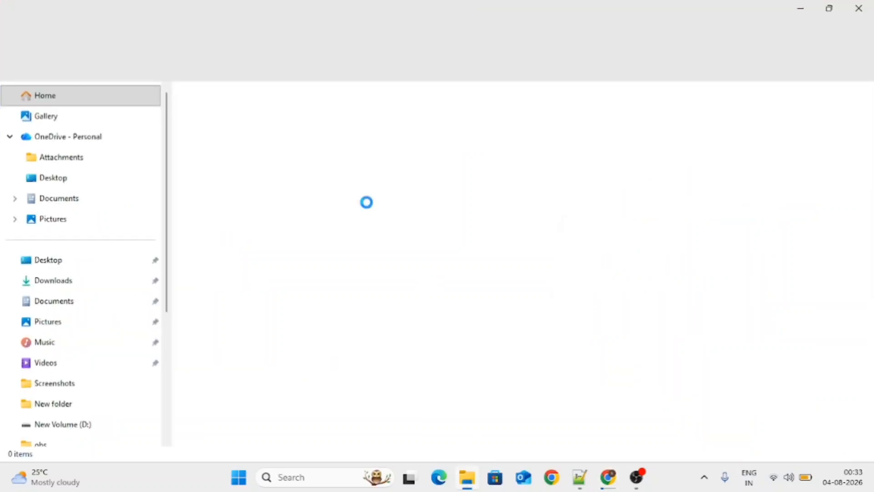
{"action": "left_click", "coordinate": [469, 480]}
{"action": "left_click", "coordinate": [808, 5]}
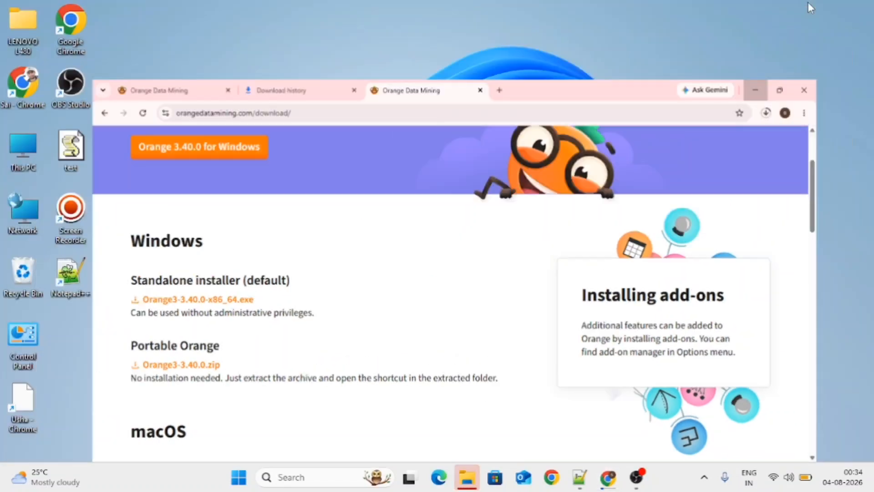
{"action": "left_click", "coordinate": [467, 486]}
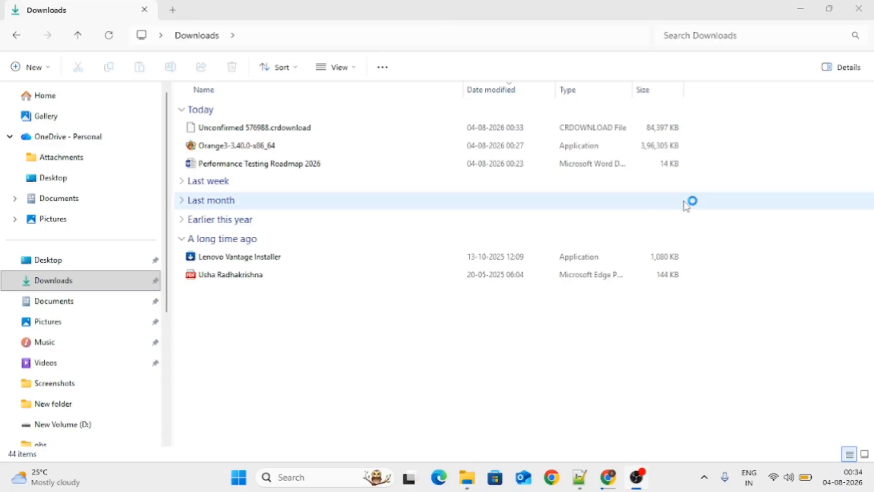
{"action": "left_click", "coordinate": [801, 14]}
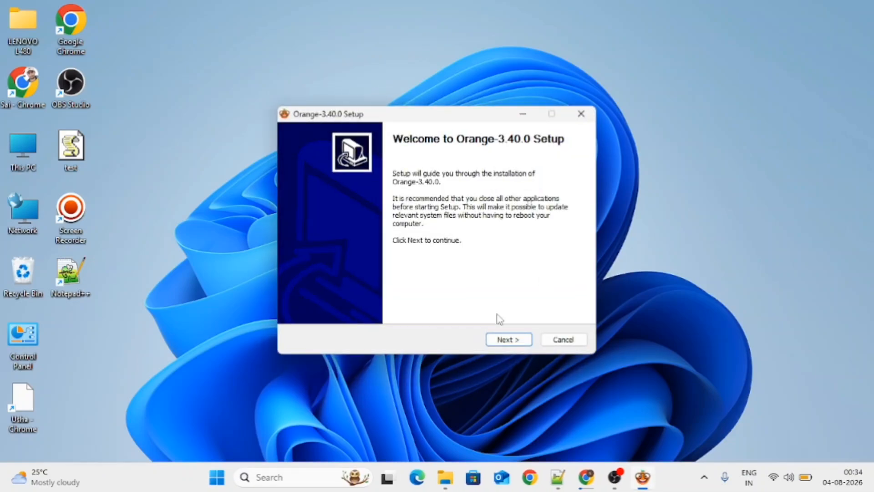
Proceed past the Orange-3.40.0 setup welcome page and accept the license agreement
{"action": "left_click", "coordinate": [507, 340]}
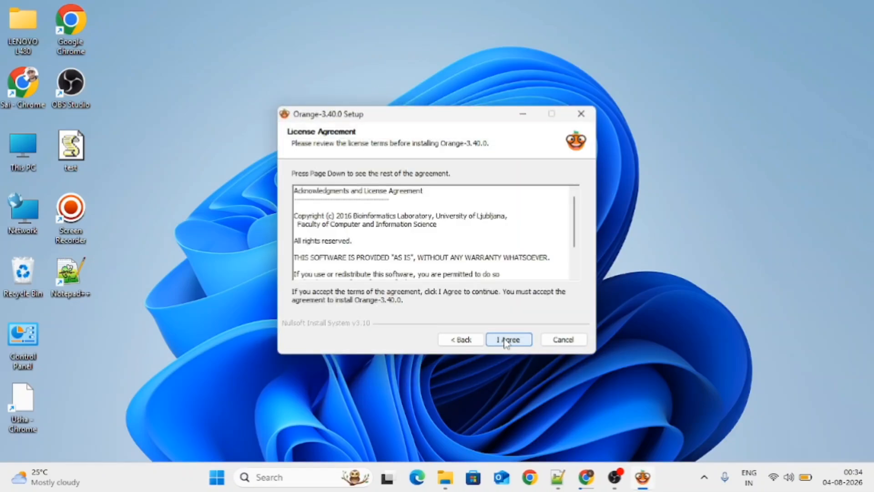
{"action": "scroll", "coordinate": [495, 257], "scroll_direction": "down", "scroll_amount": 2}
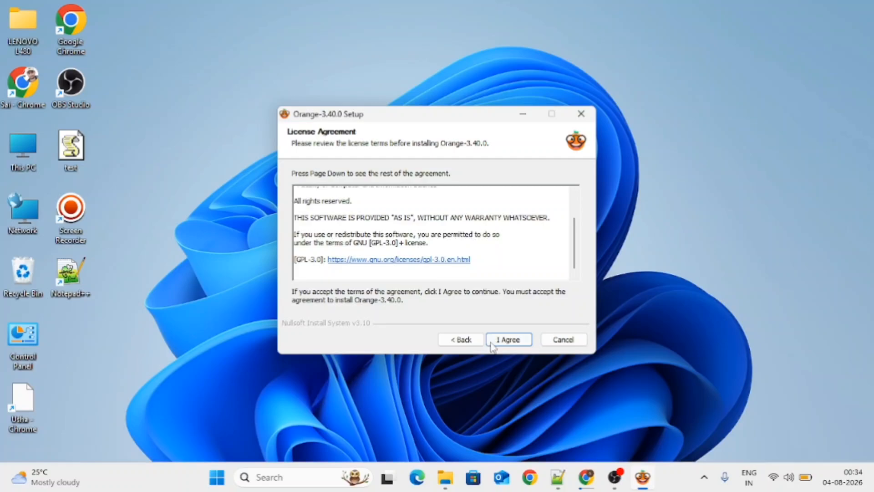
{"action": "left_click", "coordinate": [510, 341]}
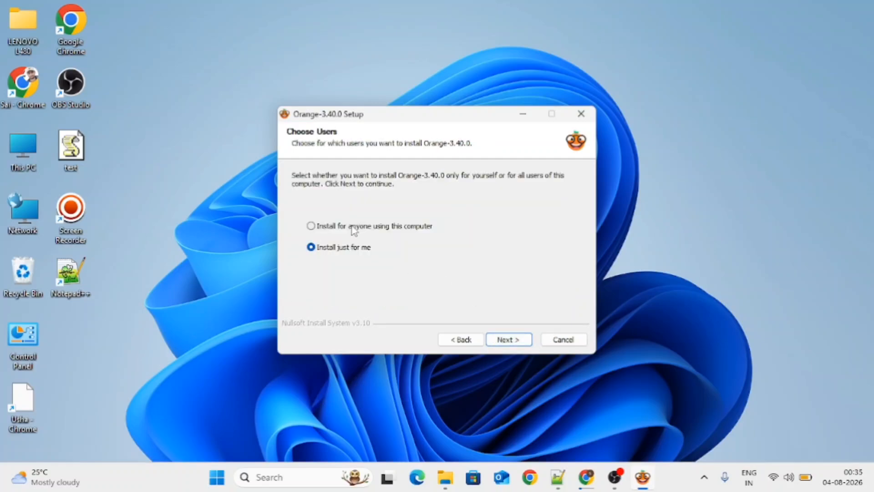
Choose to install for anyone using this computer and accept the default components, required packages and shortcuts
{"action": "left_click", "coordinate": [311, 226]}
{"action": "left_click", "coordinate": [501, 341]}
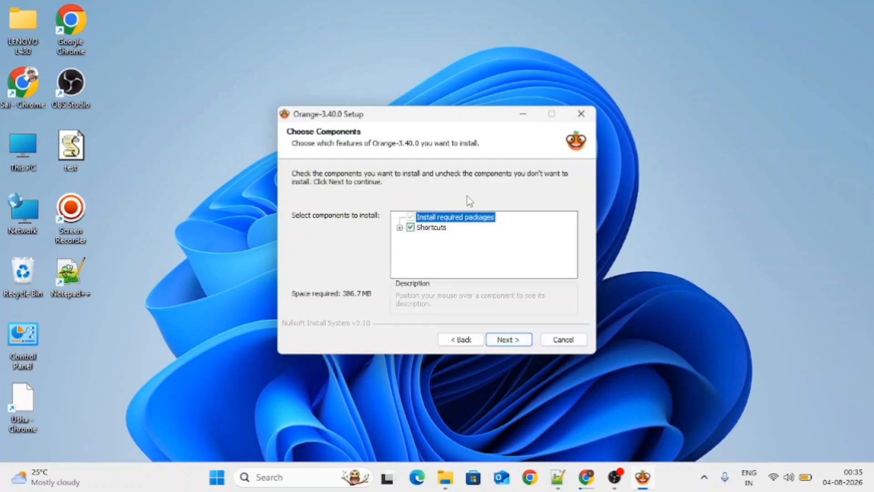
{"action": "left_click", "coordinate": [504, 338]}
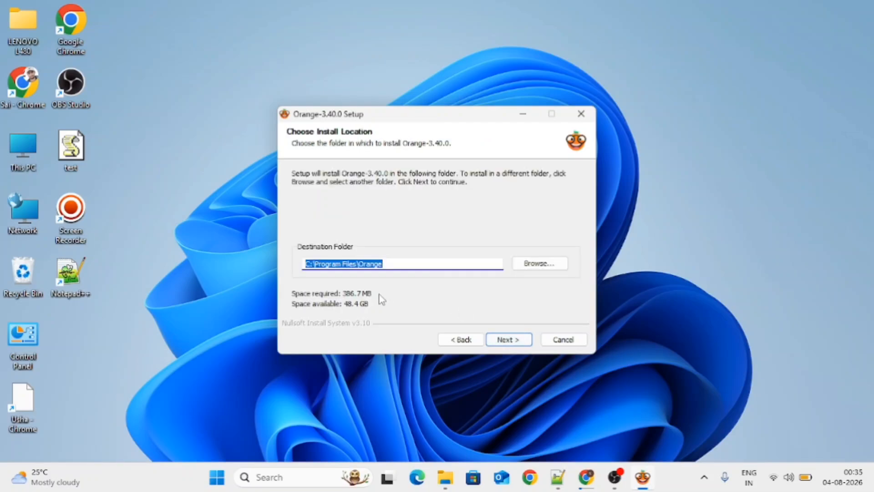
Try to use the Tools folder on New Volume (D:) as the installation destination
{"action": "left_click", "coordinate": [539, 263]}
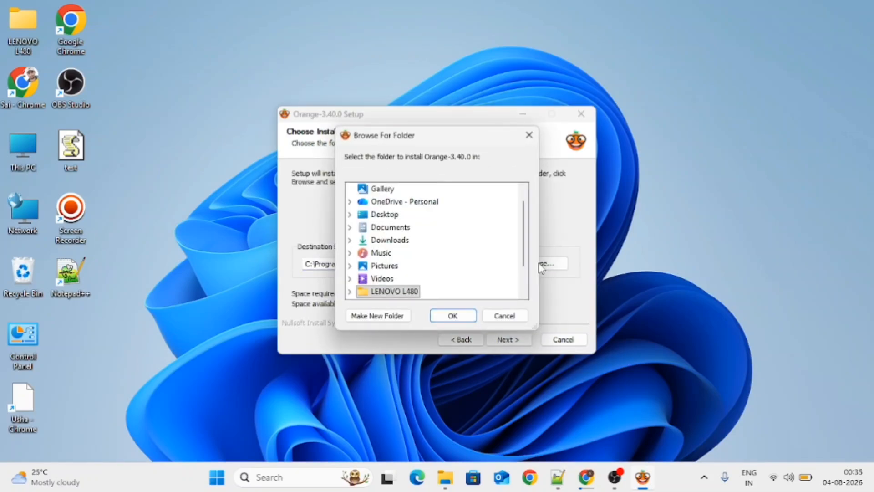
{"action": "scroll", "coordinate": [454, 280], "scroll_direction": "down", "scroll_amount": 1}
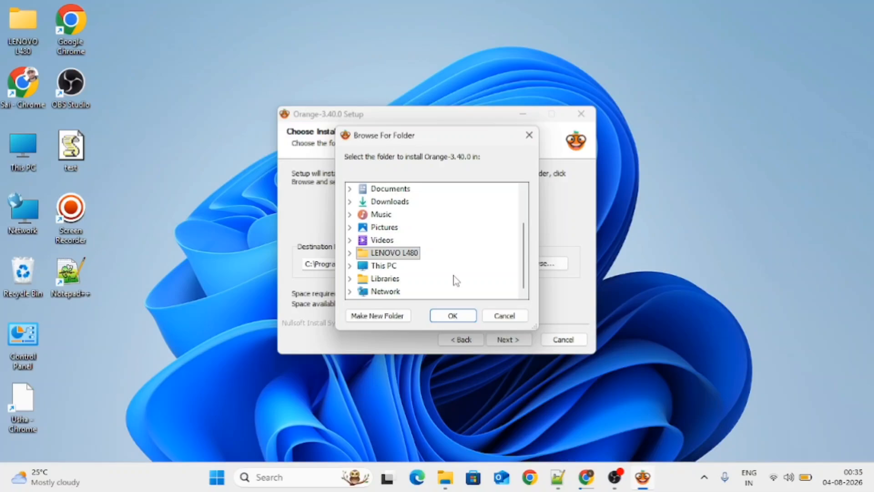
{"action": "scroll", "coordinate": [454, 280], "scroll_direction": "up", "scroll_amount": 2}
{"action": "scroll", "coordinate": [378, 271], "scroll_direction": "down", "scroll_amount": 2}
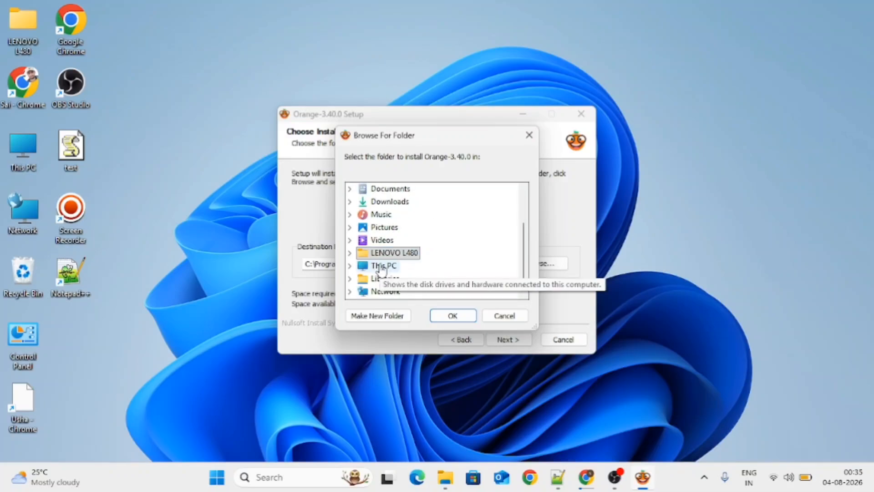
{"action": "left_click", "coordinate": [350, 266]}
{"action": "scroll", "coordinate": [412, 273], "scroll_direction": "down", "scroll_amount": 1}
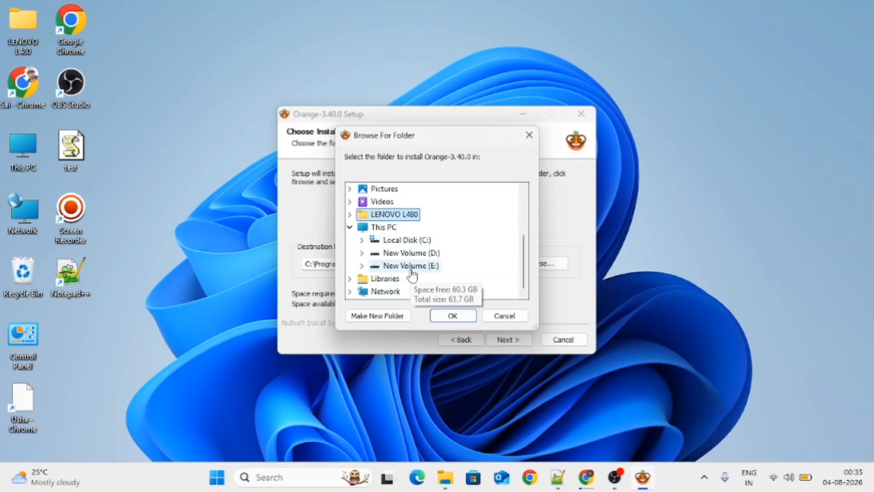
{"action": "left_click", "coordinate": [362, 252]}
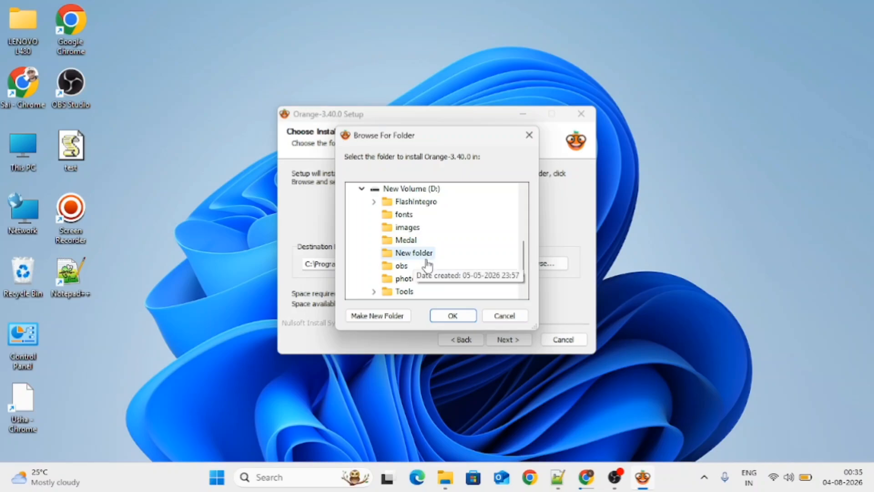
{"action": "scroll", "coordinate": [427, 264], "scroll_direction": "down", "scroll_amount": 1}
{"action": "left_click", "coordinate": [404, 252]}
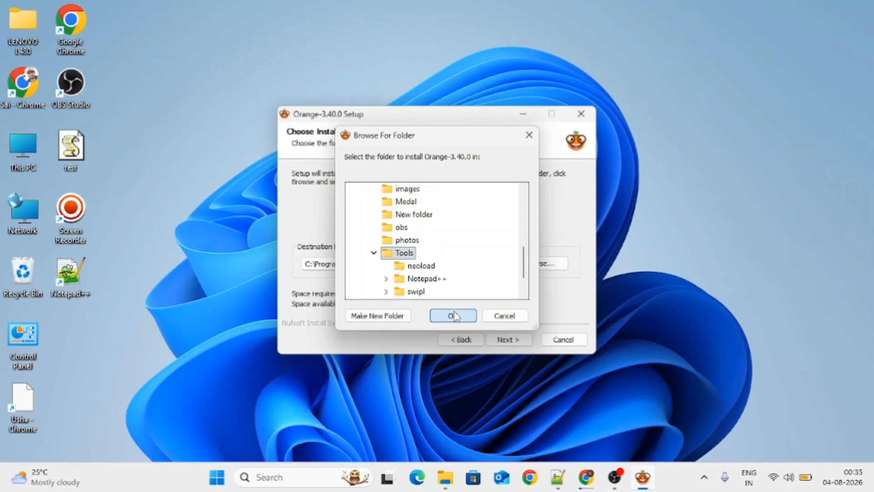
{"action": "left_click", "coordinate": [454, 315]}
{"action": "left_click", "coordinate": [507, 341]}
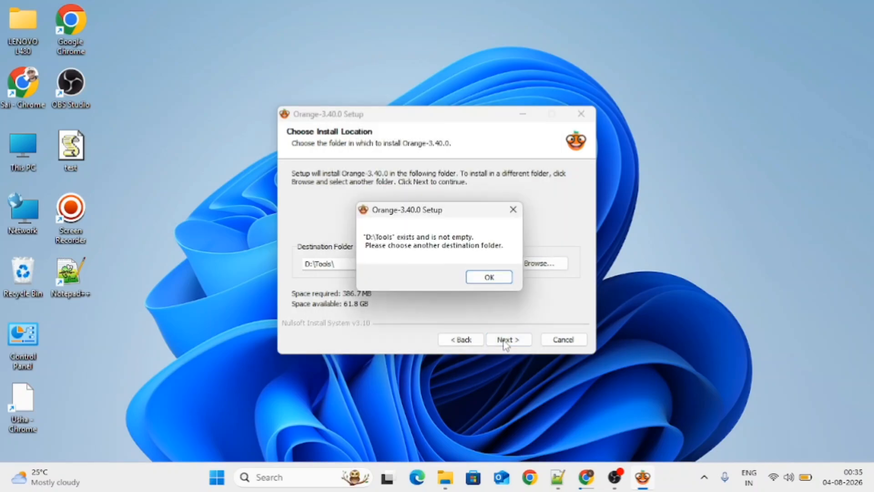
{"action": "left_click", "coordinate": [488, 278]}
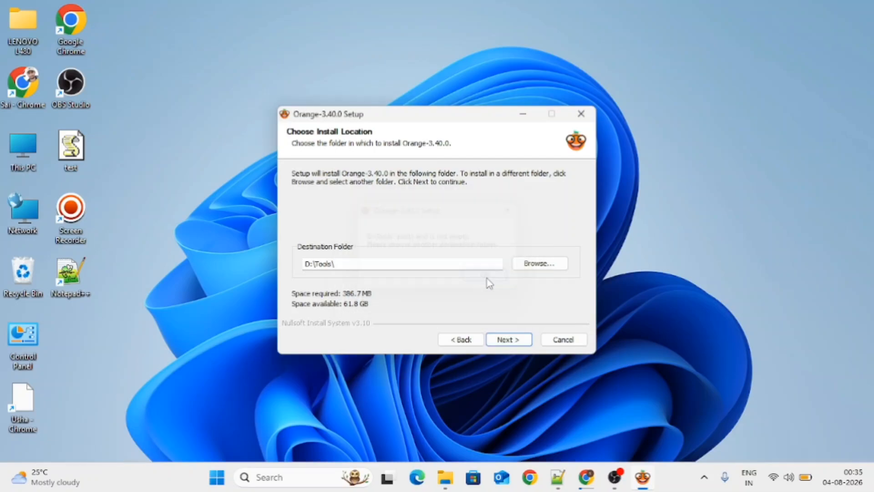
Browse for a different destination and create a new subfolder inside the Tools folder on New Volume (D:)
{"action": "left_click", "coordinate": [537, 263]}
{"action": "scroll", "coordinate": [456, 273], "scroll_direction": "down", "scroll_amount": 2}
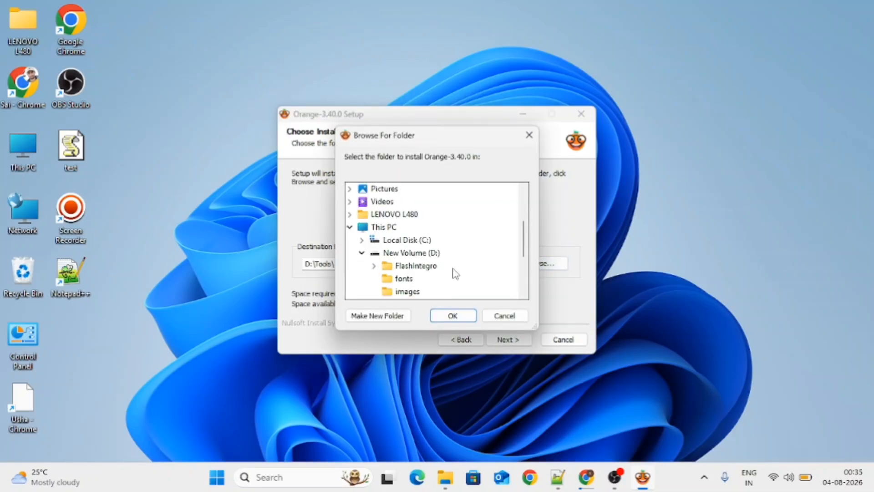
{"action": "scroll", "coordinate": [455, 273], "scroll_direction": "down", "scroll_amount": 1}
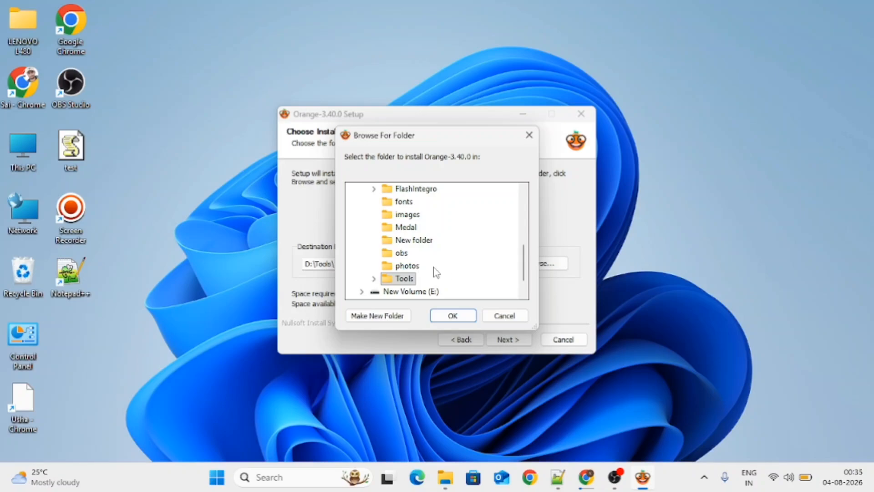
{"action": "left_click", "coordinate": [373, 278]}
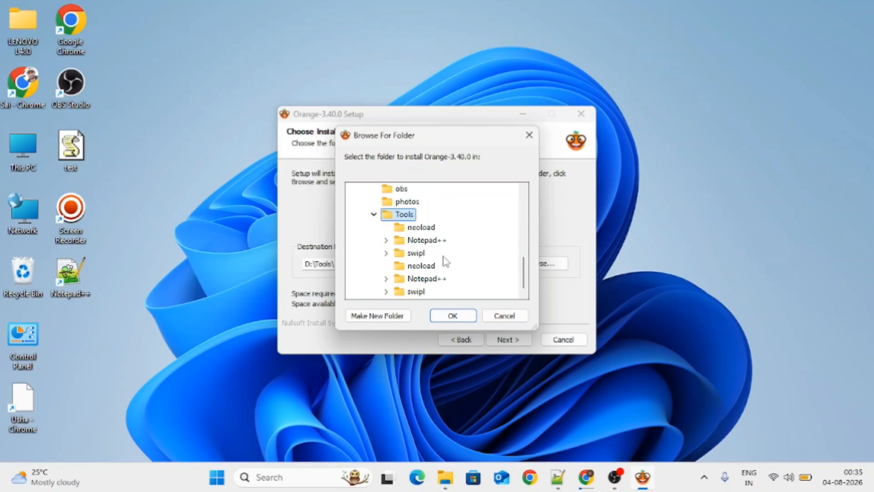
{"action": "left_click", "coordinate": [403, 214]}
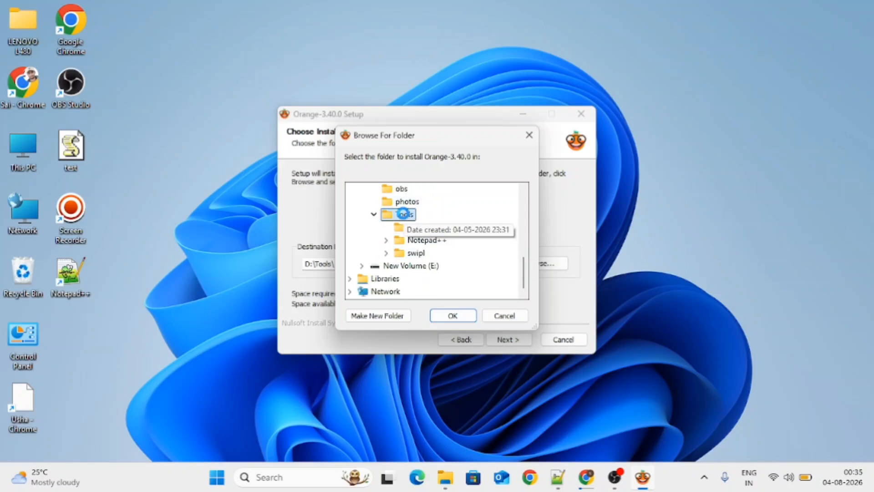
{"action": "right_click", "coordinate": [403, 214]}
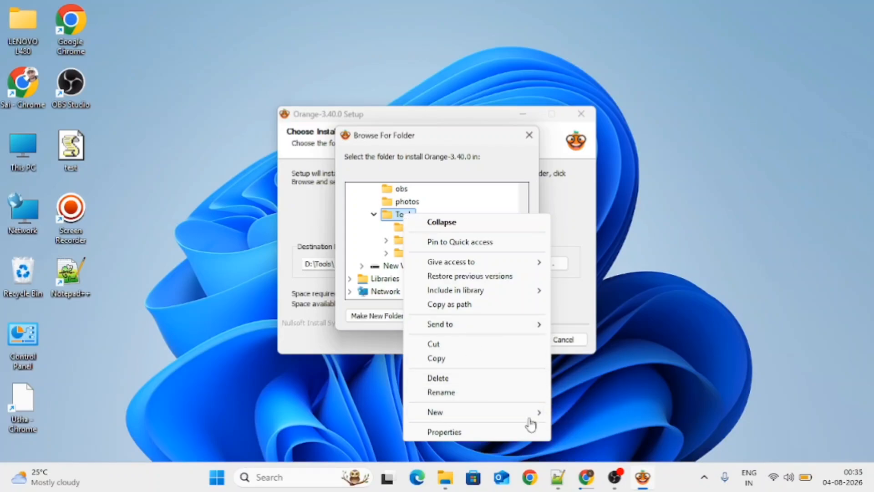
{"action": "mouse_move", "coordinate": [524, 417]}
{"action": "left_click", "coordinate": [562, 413]}
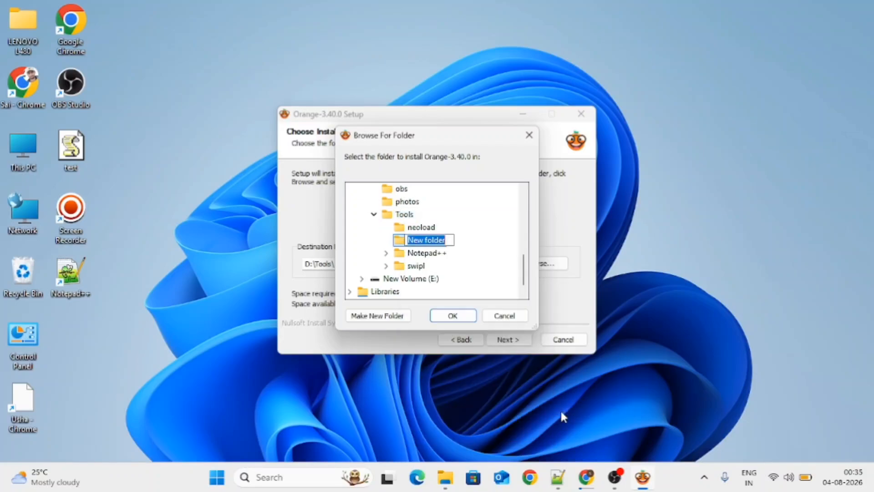
Name the new subfolder in Tools "orange"
{"action": "type", "text": "p"}
{"action": "type", "text": "ra"}
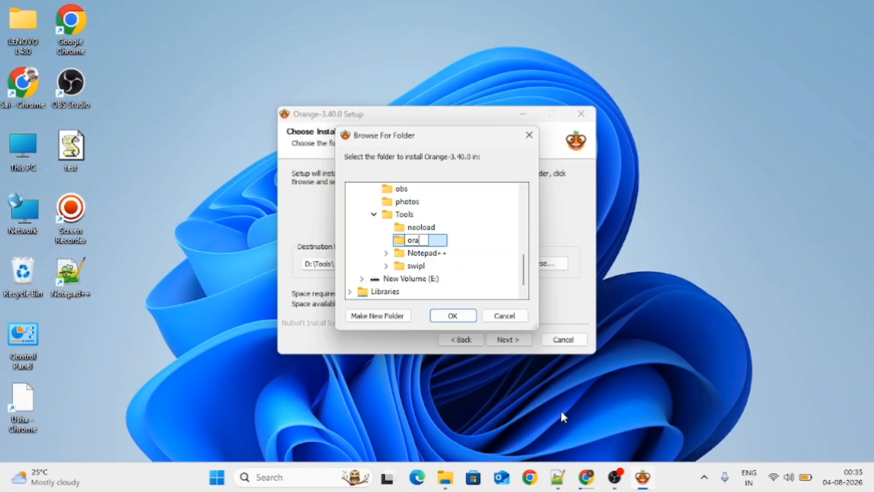
{"action": "type", "text": "m"}
{"action": "key", "text": "BackSpace"}
{"action": "type", "text": "nge"}
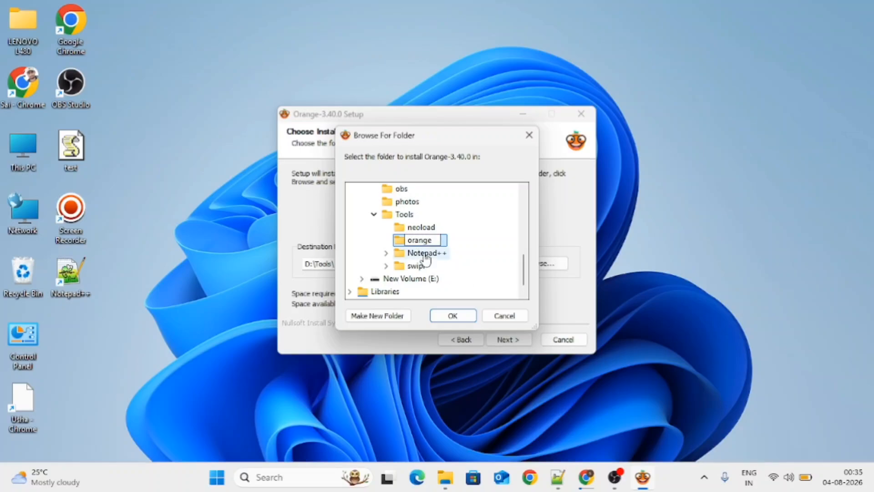
{"action": "key", "text": "Return"}
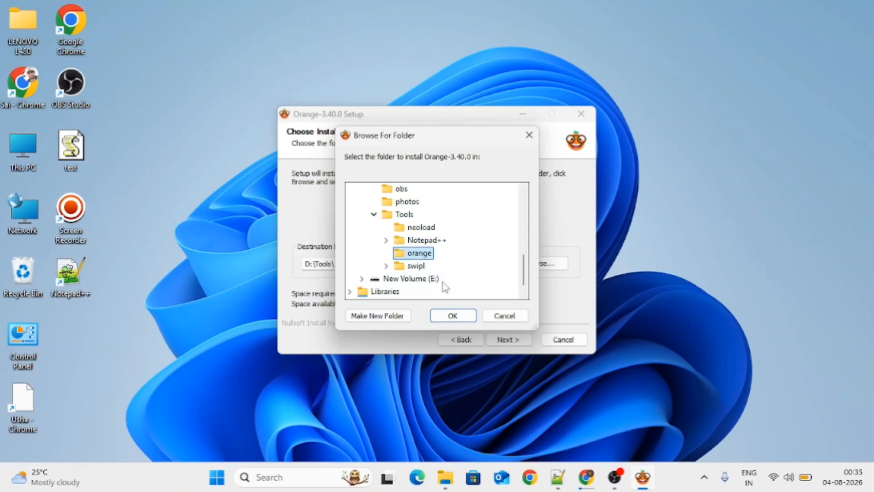
Use D:\Tools\orange as the destination folder and start the installation with the default Start Menu folder
{"action": "left_click", "coordinate": [453, 315]}
{"action": "left_click", "coordinate": [508, 339]}
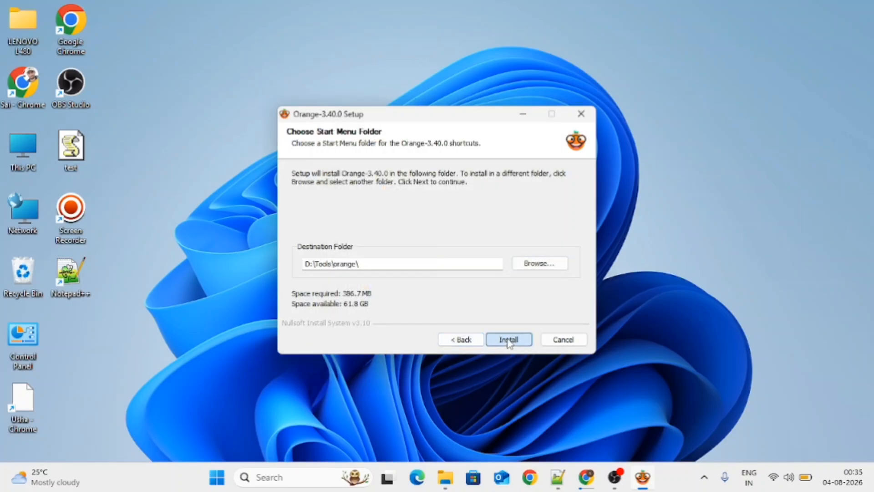
{"action": "left_click", "coordinate": [508, 339]}
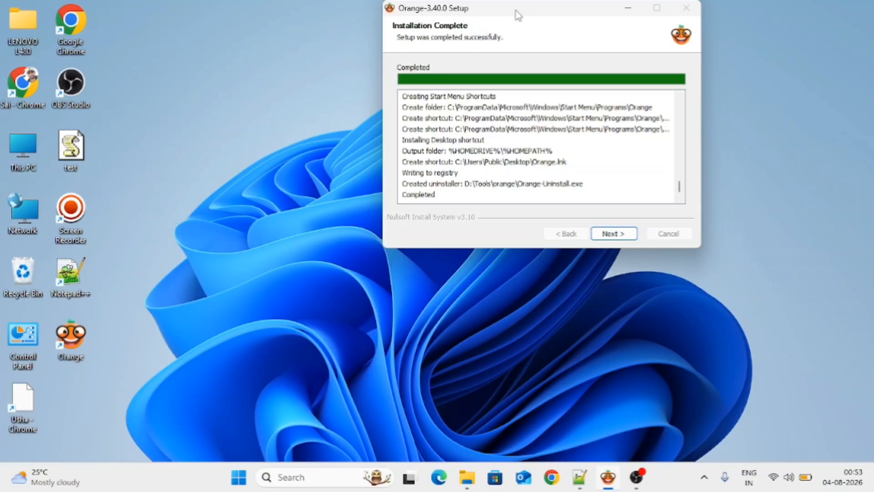
Proceed past the completed installation page and finish the setup with Start Orange enabled
{"action": "left_click_drag", "start_coordinate": [515, 10], "coordinate": [439, 117]}
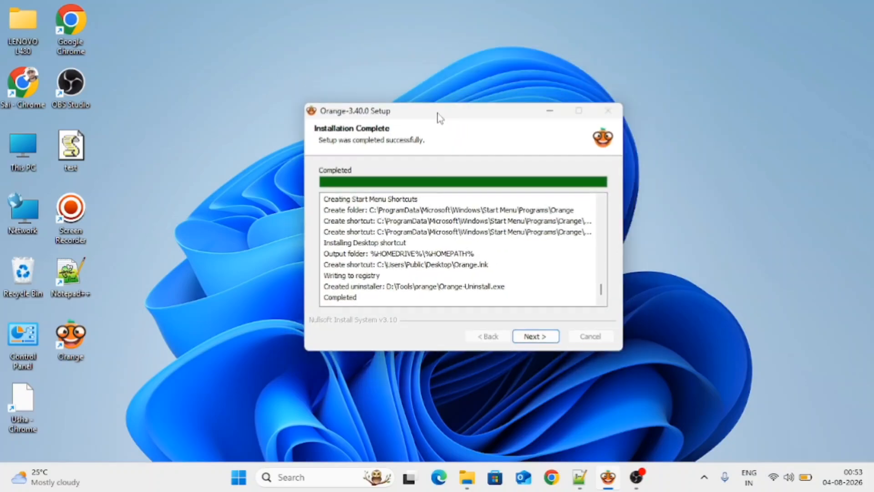
{"action": "left_click", "coordinate": [539, 338]}
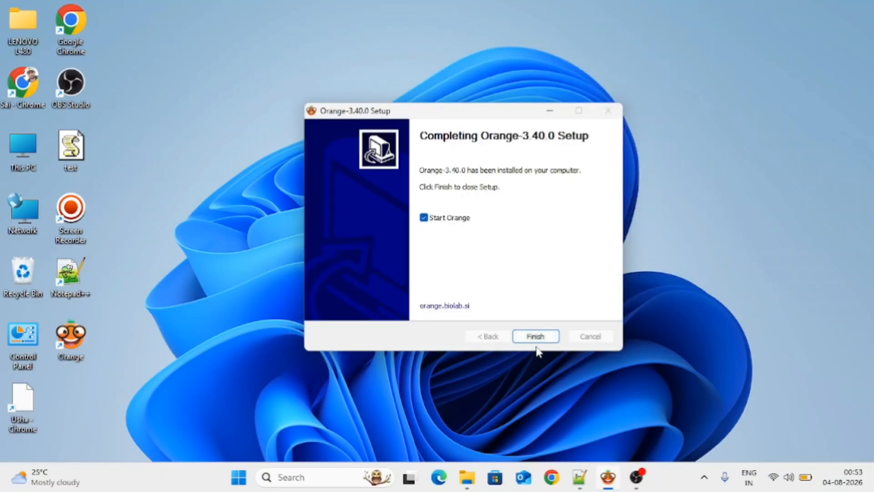
{"action": "left_click", "coordinate": [539, 341]}
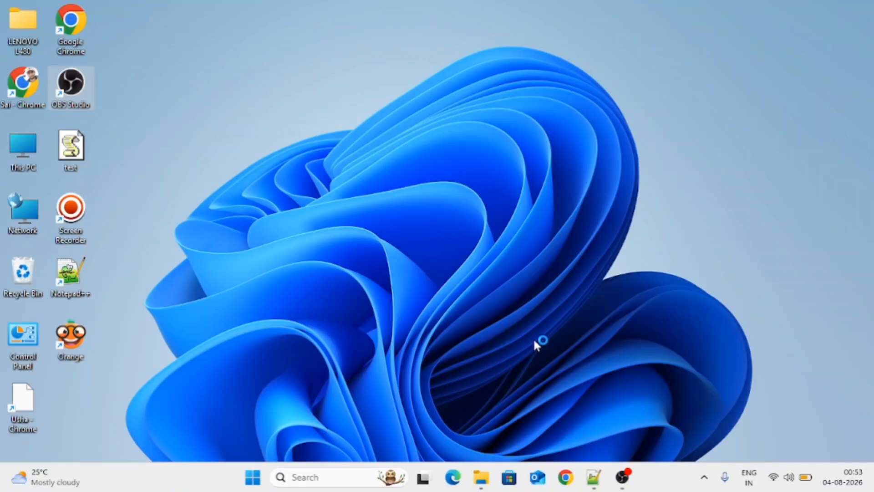